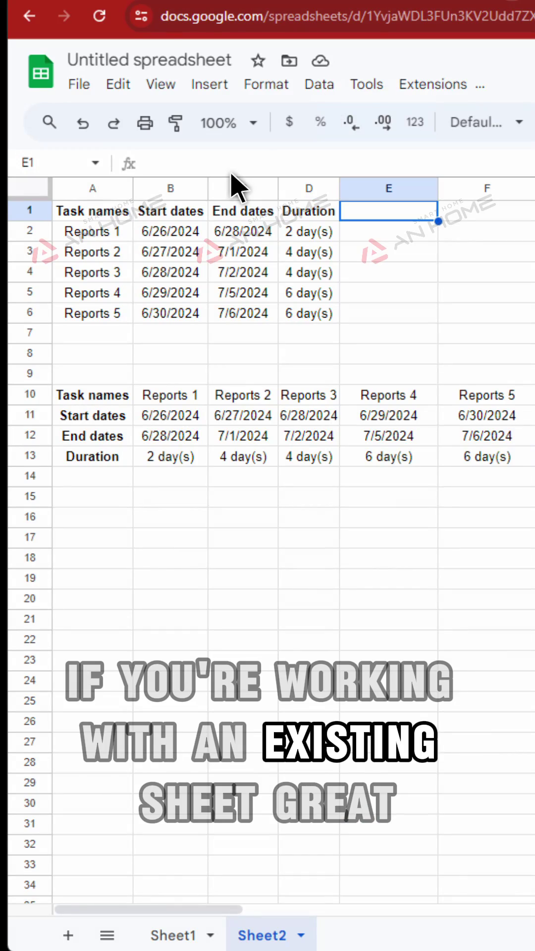
Select cell A1, the Task names heading of the task table
{"action": "left_click", "coordinate": [73, 205]}
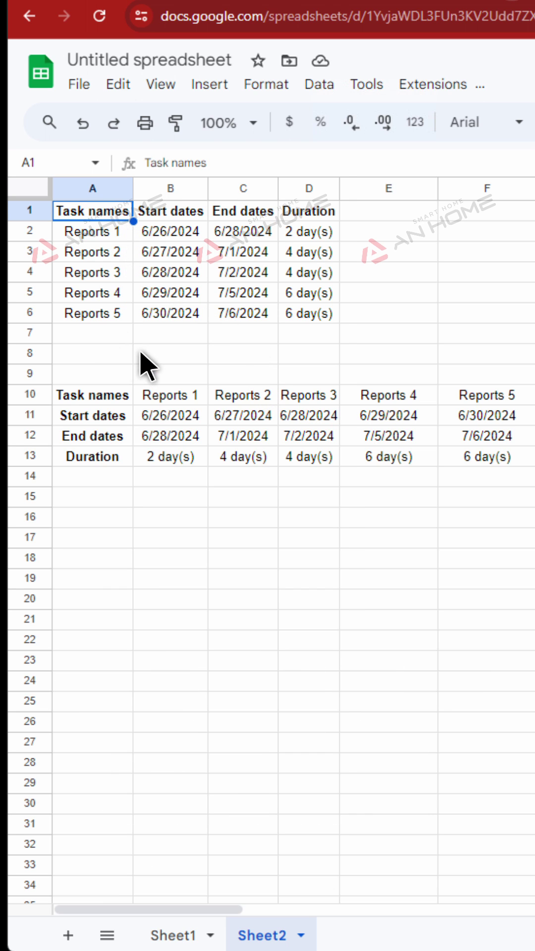
{"action": "left_click", "coordinate": [316, 312], "text": "shift"}
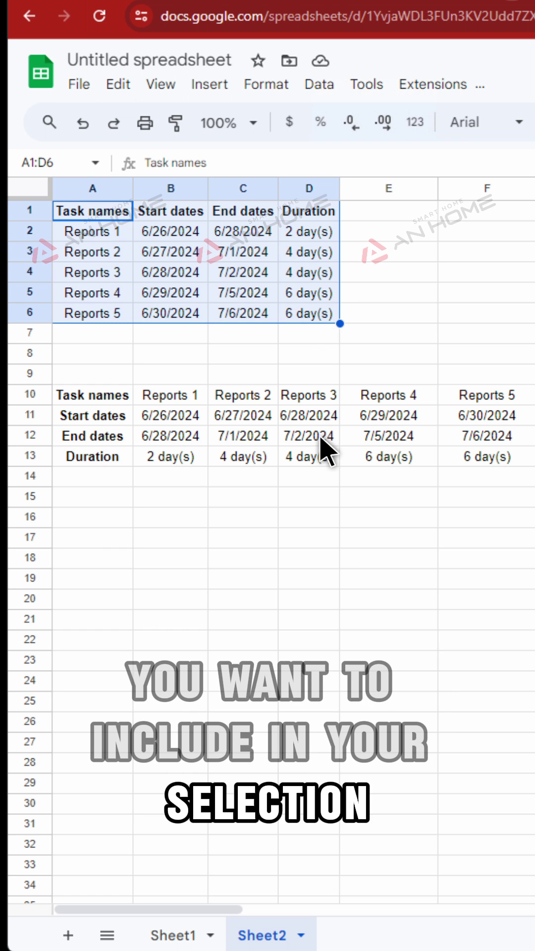
{"action": "left_click", "coordinate": [475, 457], "text": "shift"}
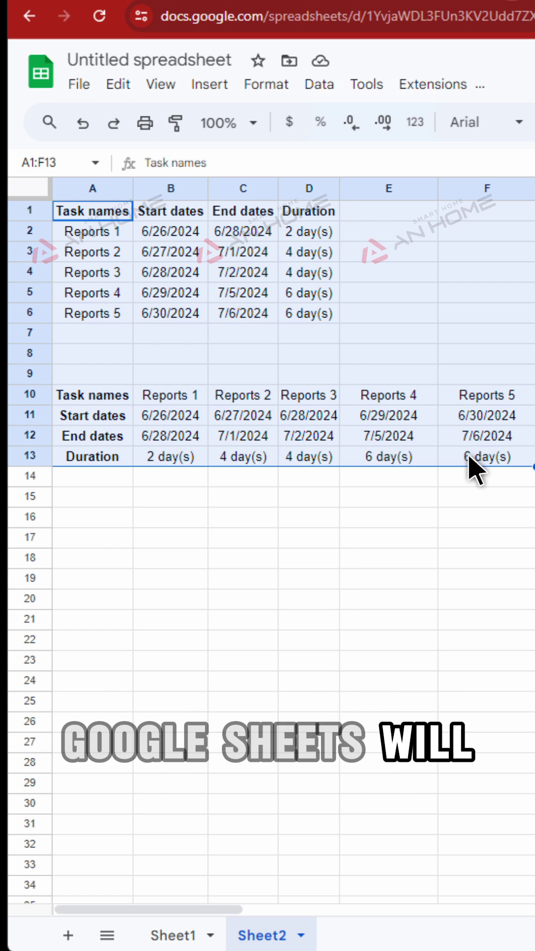
{"action": "left_click", "coordinate": [298, 312], "text": "shift"}
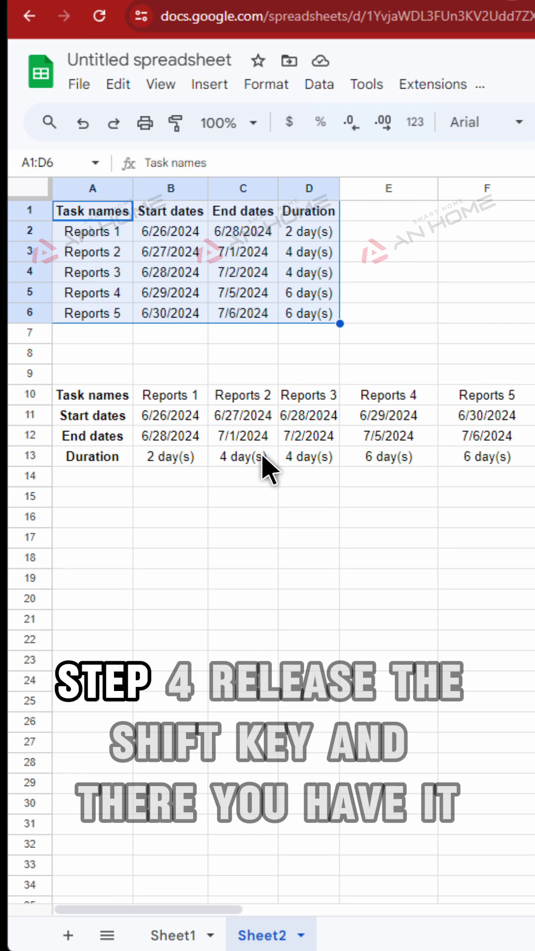
{"action": "left_click", "coordinate": [107, 455], "text": "shift"}
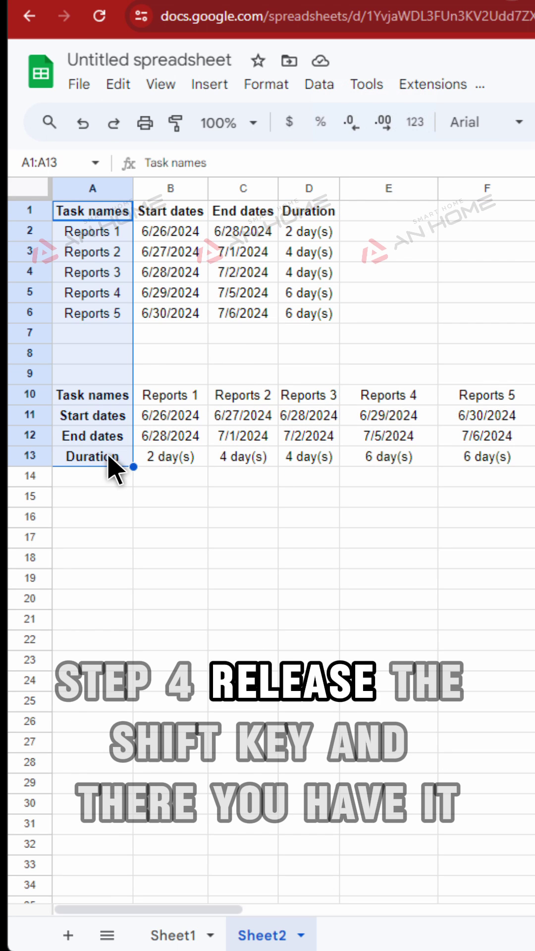
{"action": "left_click", "coordinate": [302, 454], "text": "shift"}
{"action": "left_click", "coordinate": [466, 455], "text": "shift"}
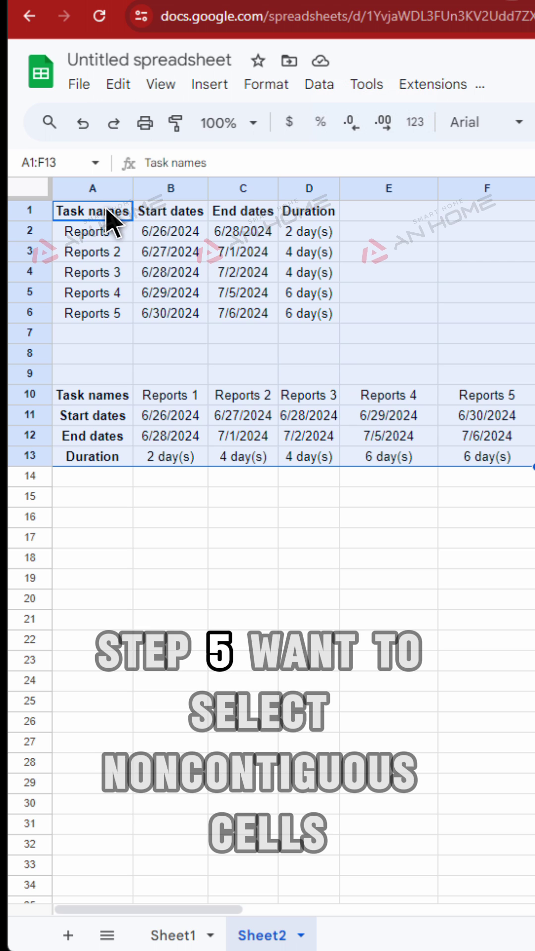
{"action": "left_click", "coordinate": [105, 206]}
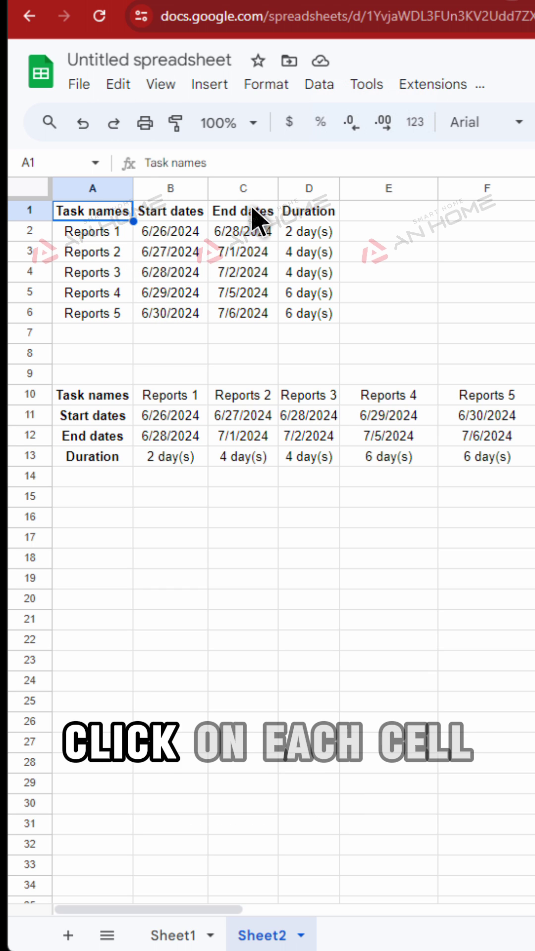
Multi-select C1, A10, A12, A3, C3, A5 and C5, then select all of column A
{"action": "left_click", "coordinate": [250, 216]}
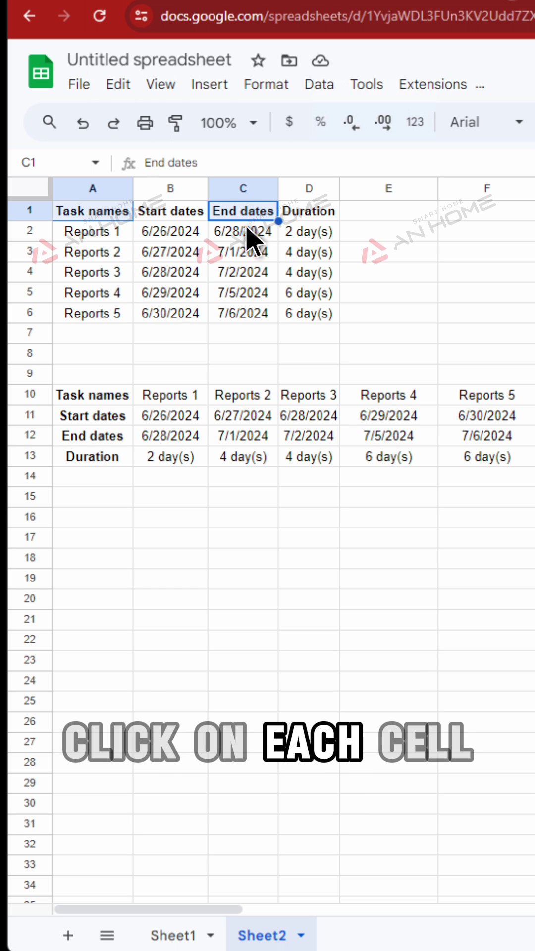
{"action": "left_click", "coordinate": [89, 395], "text": "ctrl"}
{"action": "left_click", "coordinate": [93, 434], "text": "ctrl"}
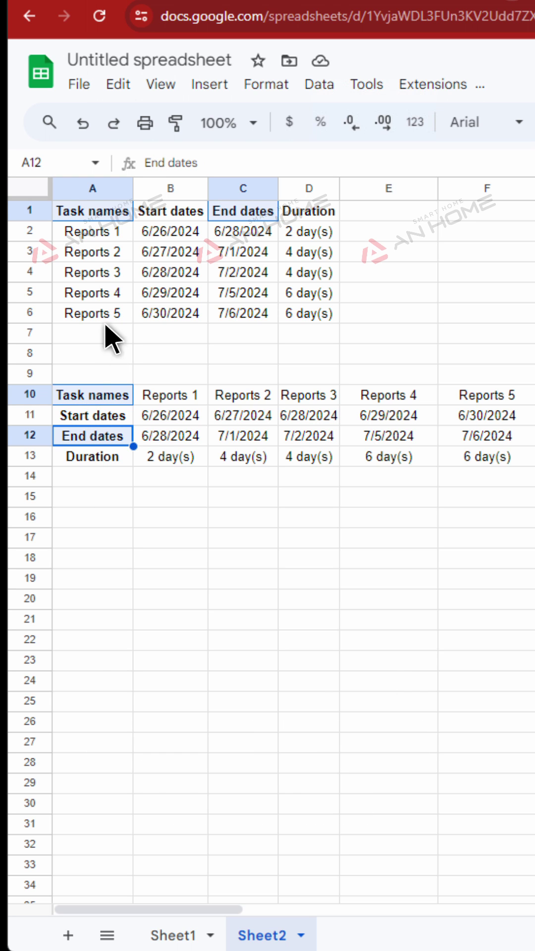
{"action": "left_click", "coordinate": [116, 253], "text": "ctrl"}
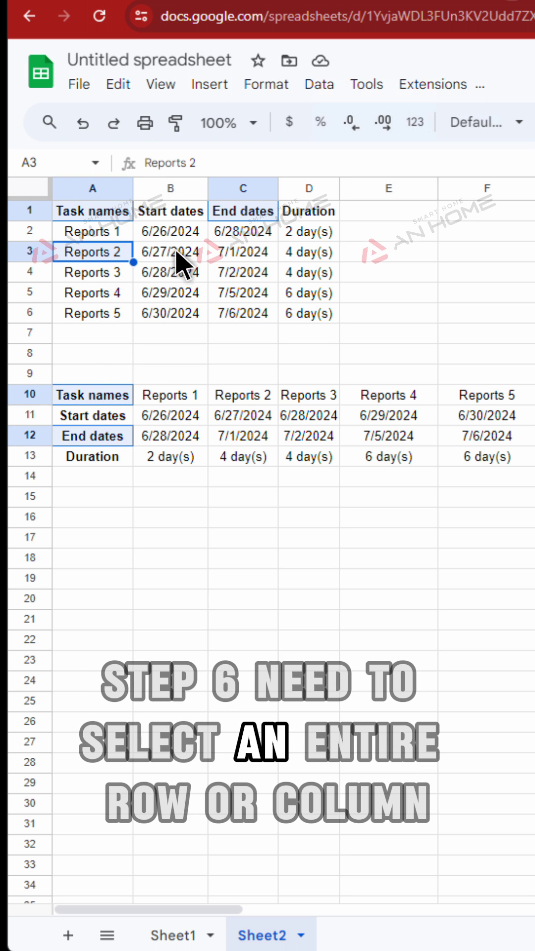
{"action": "left_click", "coordinate": [238, 252], "text": "ctrl"}
{"action": "left_click", "coordinate": [104, 291], "text": "ctrl"}
{"action": "left_click", "coordinate": [244, 291], "text": "ctrl"}
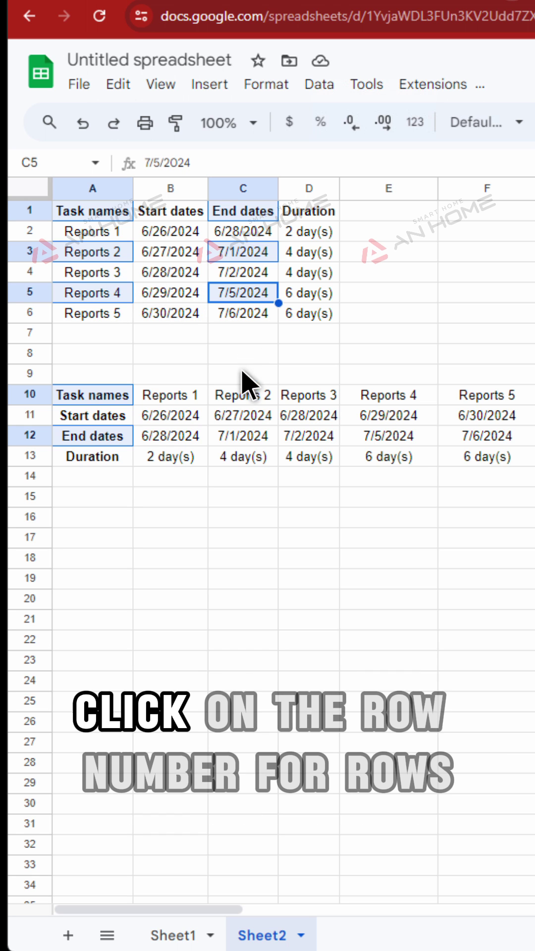
{"action": "left_click", "coordinate": [86, 186]}
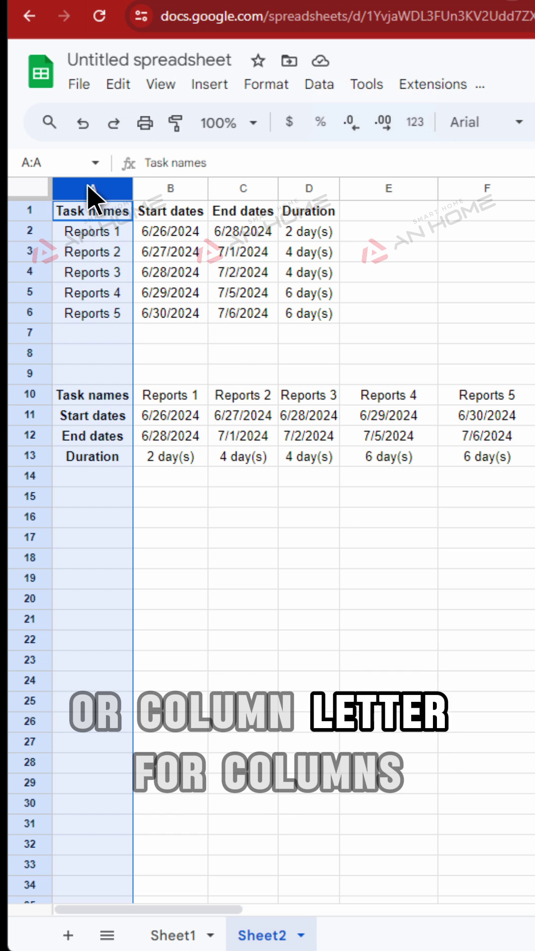
Select columns B and C in turn, then rows 1, 4, 10, 13 and 6
{"action": "left_click", "coordinate": [168, 186]}
{"action": "left_click", "coordinate": [242, 188]}
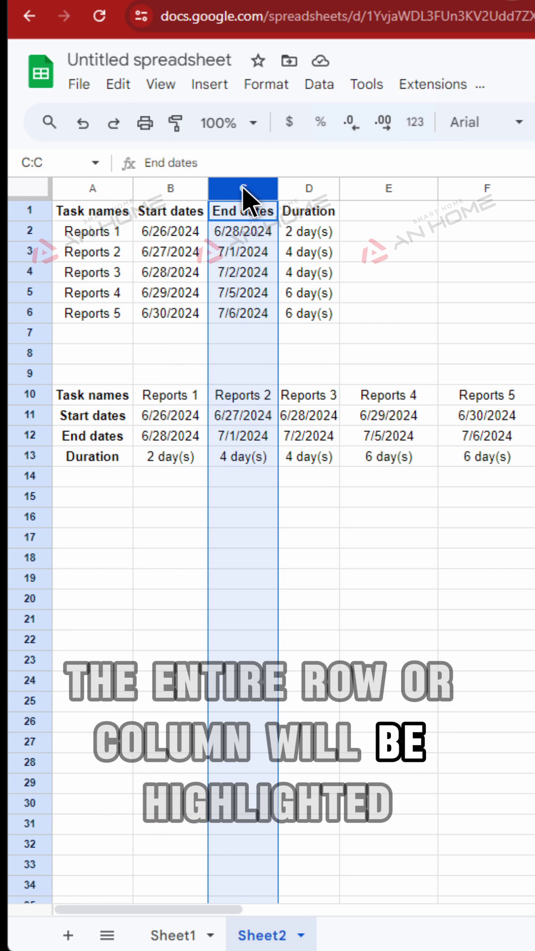
{"action": "left_click", "coordinate": [34, 210]}
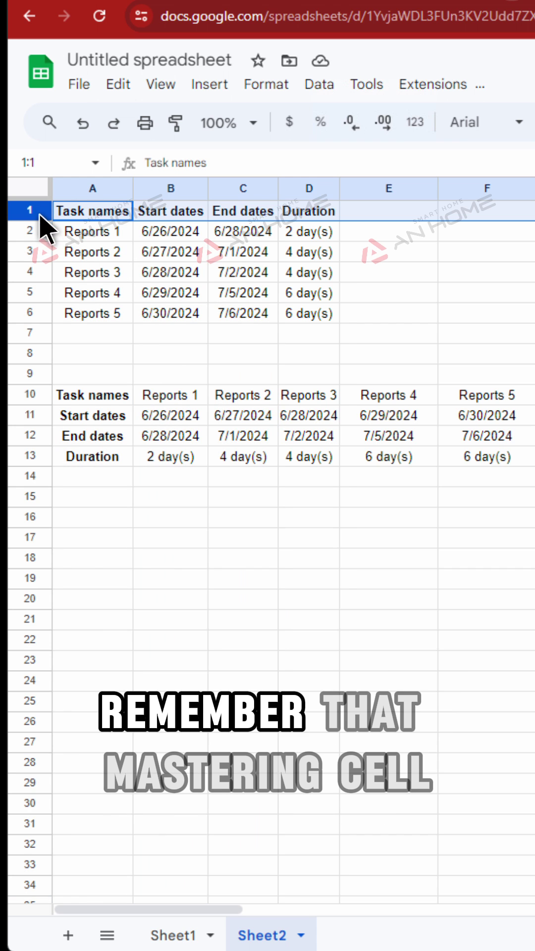
{"action": "left_click", "coordinate": [29, 271]}
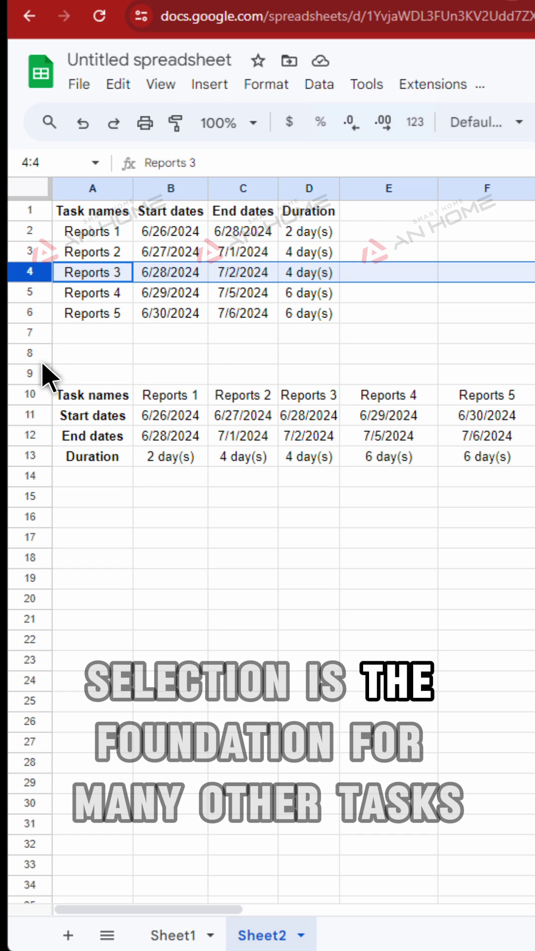
{"action": "left_click", "coordinate": [31, 394]}
{"action": "left_click", "coordinate": [30, 456]}
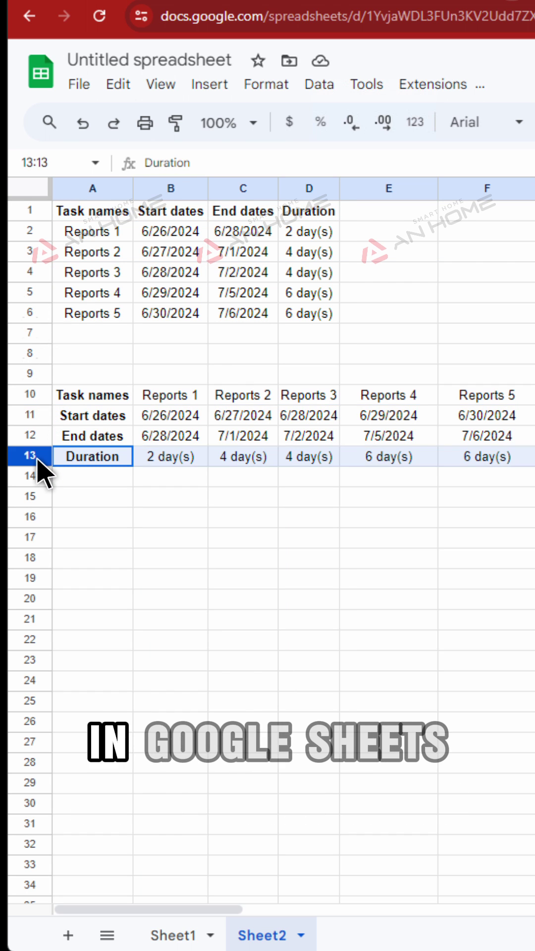
{"action": "left_click", "coordinate": [30, 312]}
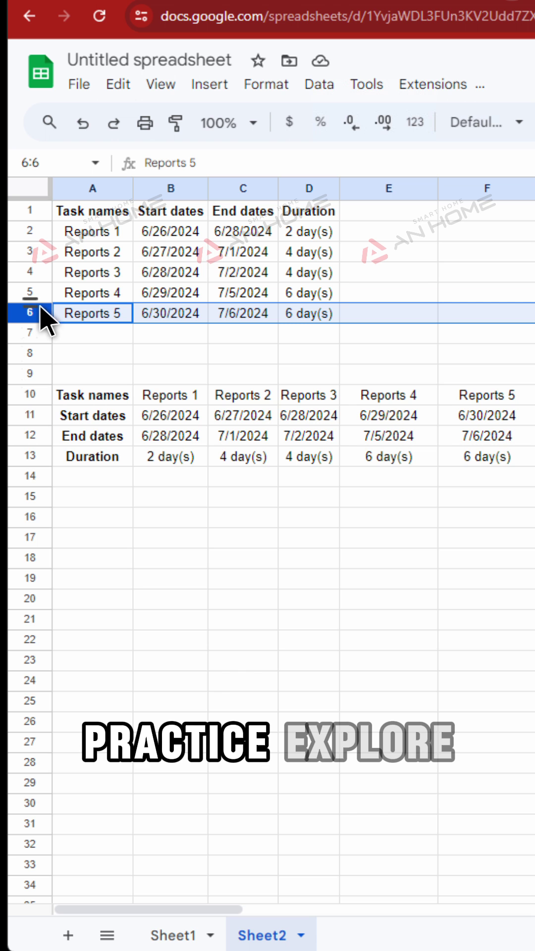